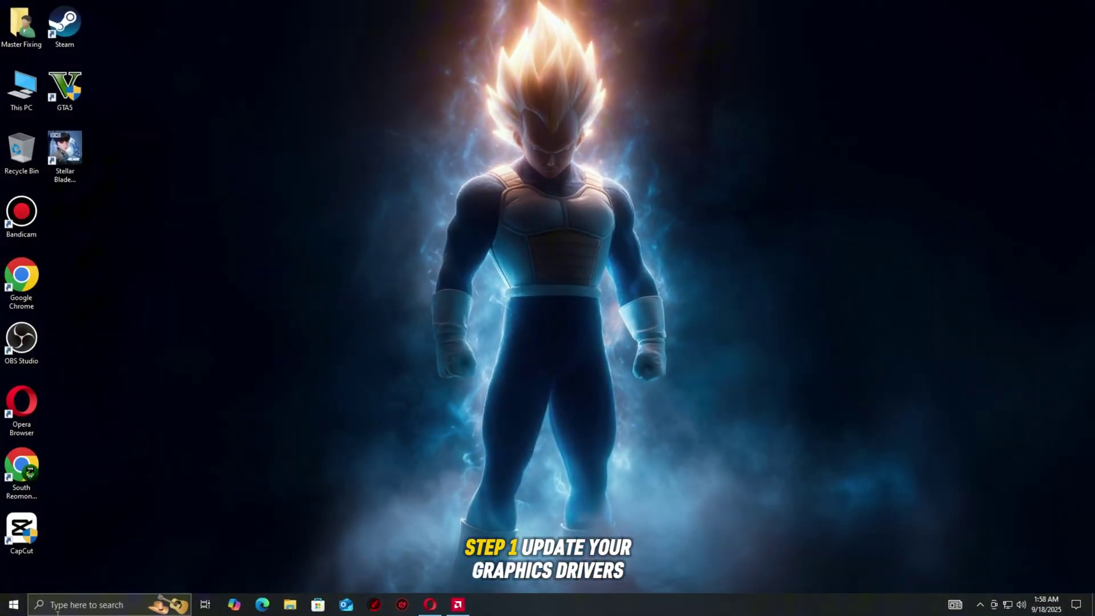
# Step: Search 'device', open Device Manager and choose Update driver on the Radeon (TM) RX 470 Series adapter
pyautogui.press('super')
pyautogui.write('device')
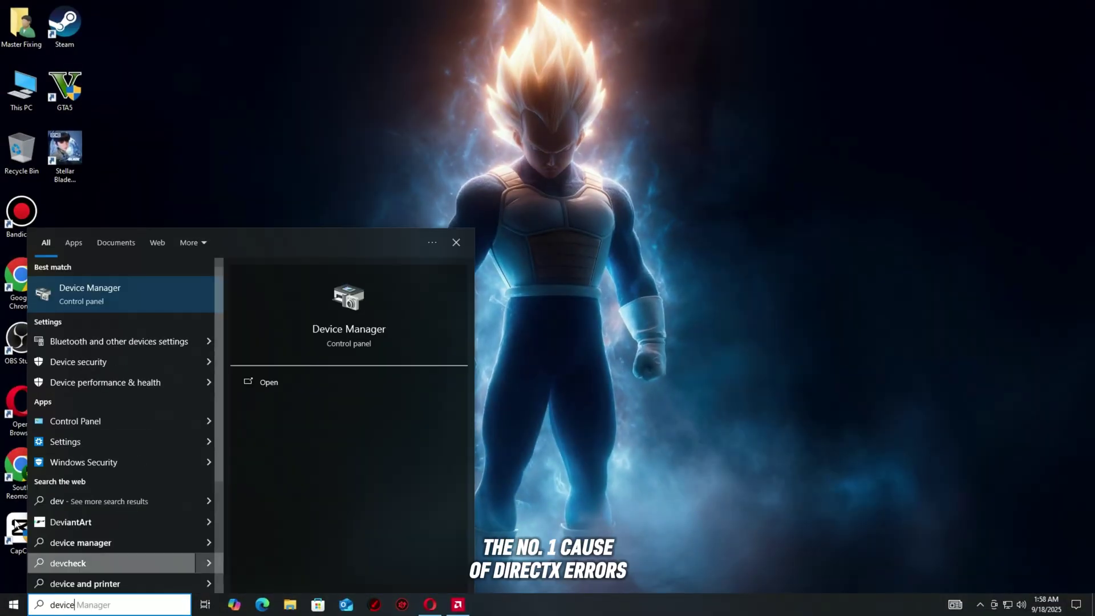
pyautogui.click(76, 293)
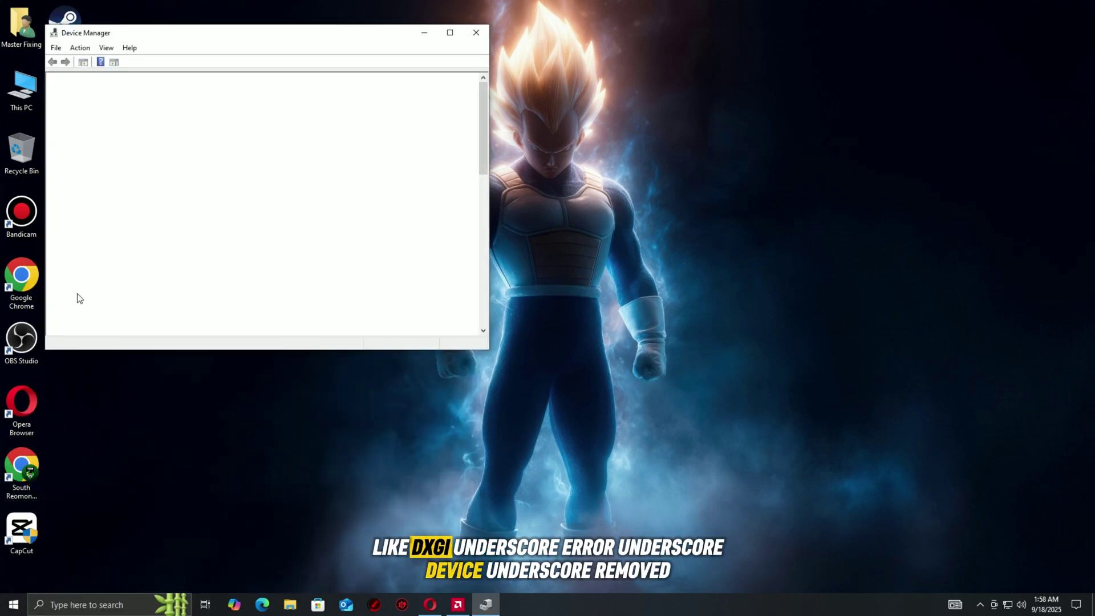
pyautogui.doubleClick(106, 118)
pyautogui.rightClick(166, 130)
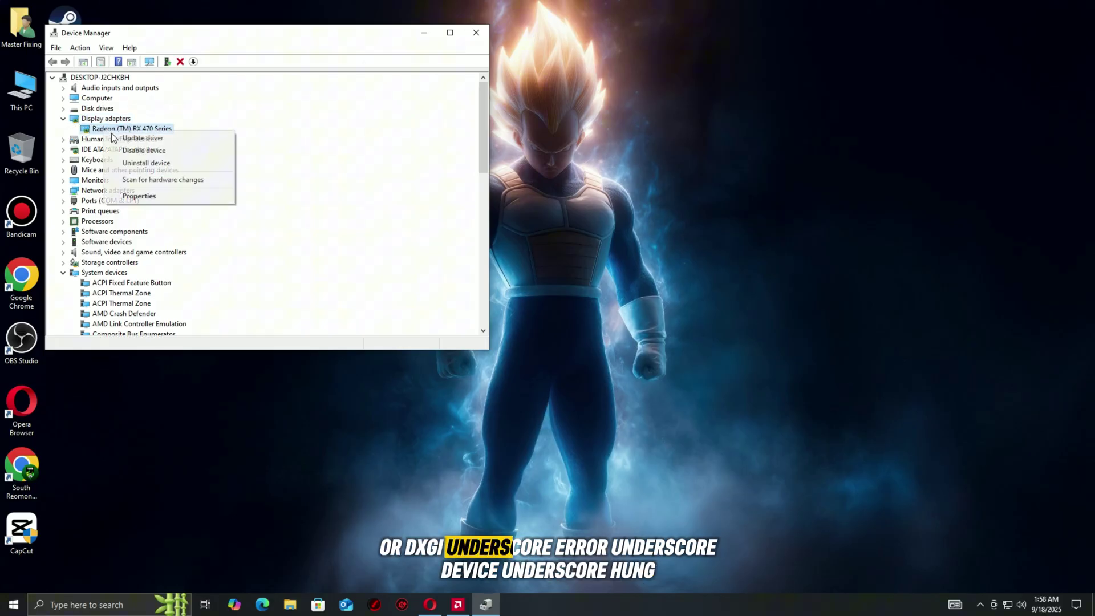
pyautogui.click(190, 137)
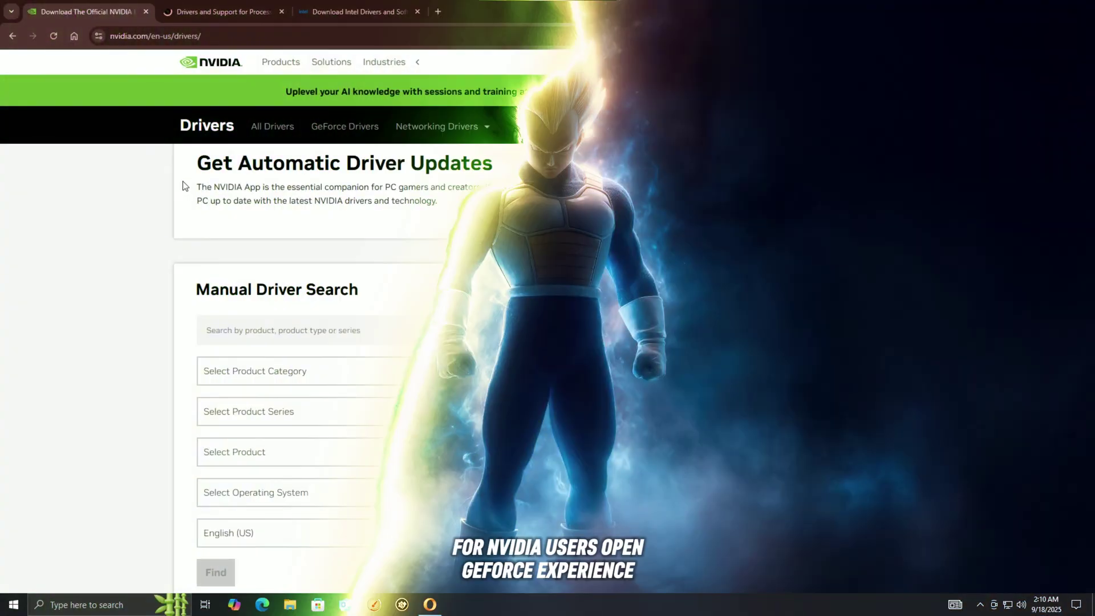
# Step: On the NVIDIA drivers page, highlight the 'Get Automatic Driver Updates' and 'Manual Driver Search' headings
pyautogui.moveTo(197, 164); pyautogui.dragTo(531, 170)
pyautogui.moveTo(381, 302); pyautogui.dragTo(191, 303)
pyautogui.click(349, 323)
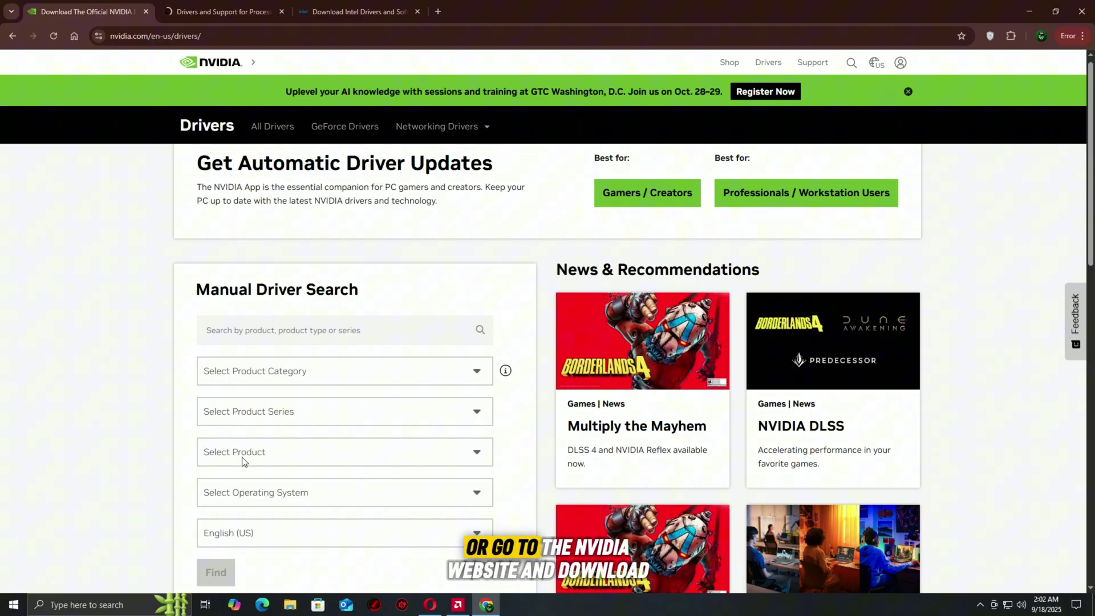
# Step: Move to the AMD page, highlight its Windows® 10/11 Drivers heading, then go to the Intel page
pyautogui.hotkey('ctrl', 'Tab')
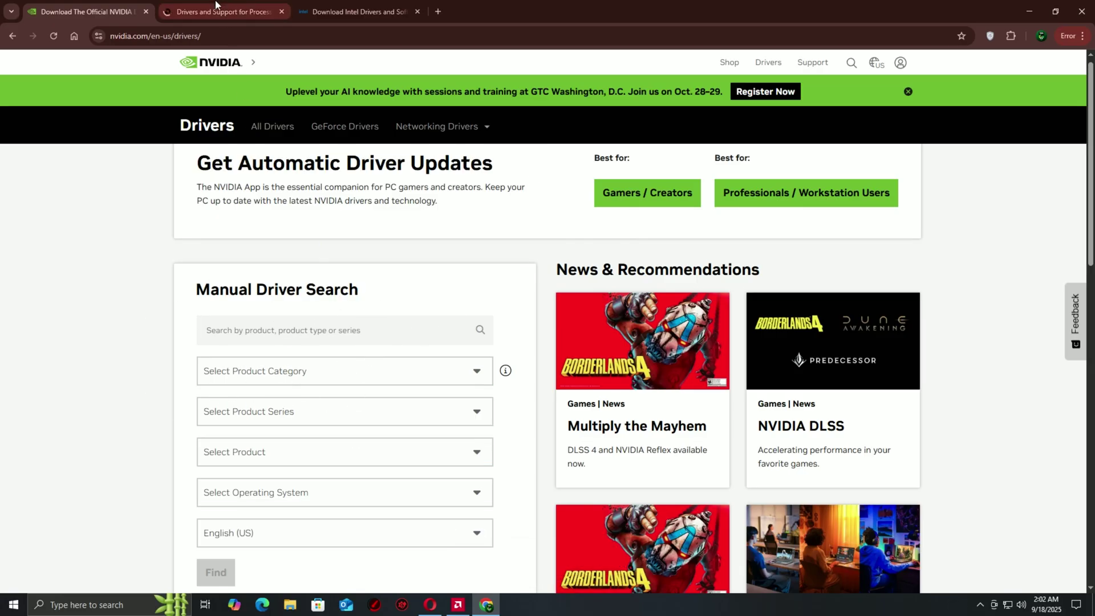
pyautogui.moveTo(118, 275); pyautogui.dragTo(454, 269)
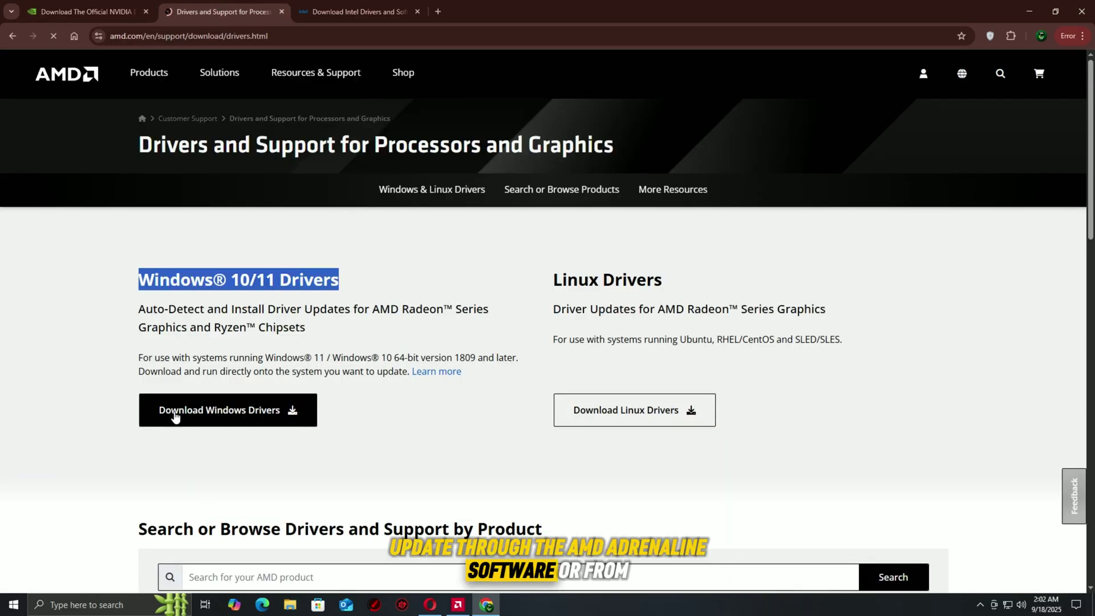
pyautogui.hotkey('ctrl', 'Tab')
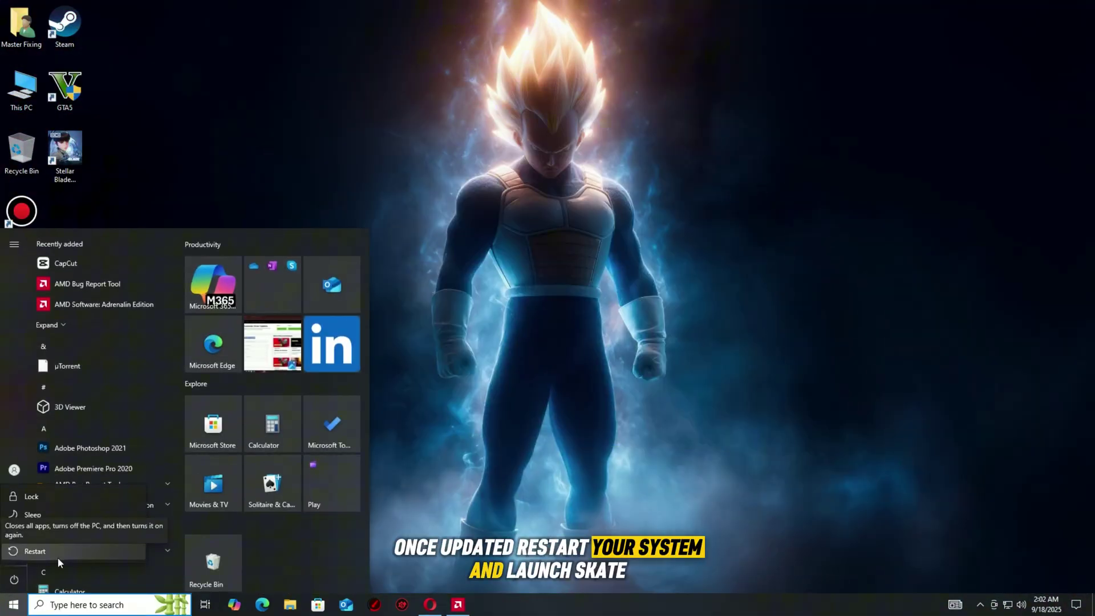
# Step: Restart the PC, then run Check for updates in Windows Update
pyautogui.click(36, 551)
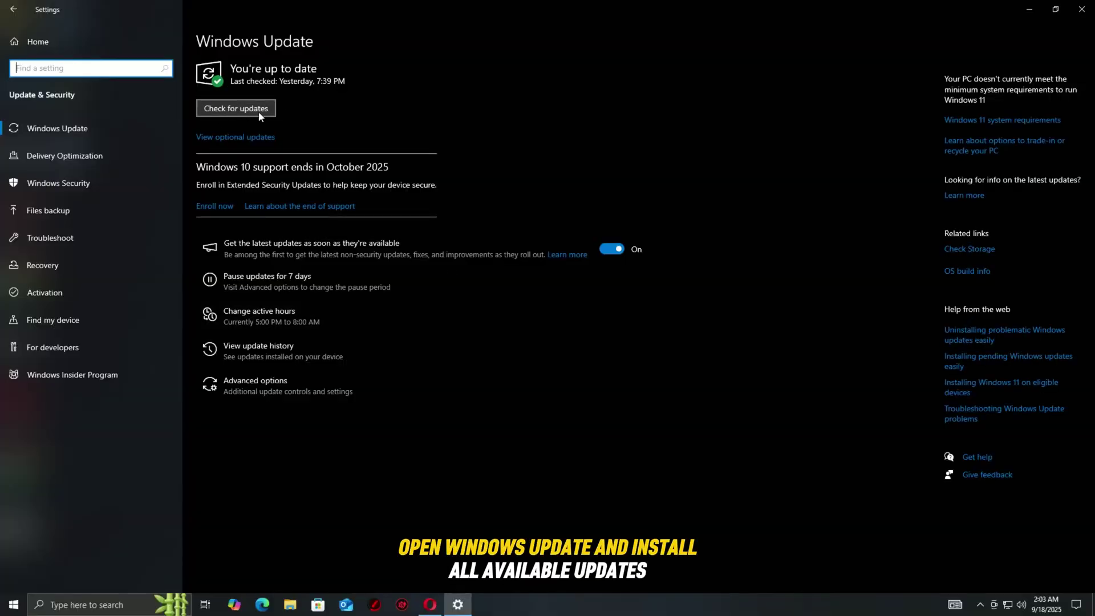
pyautogui.click(227, 114)
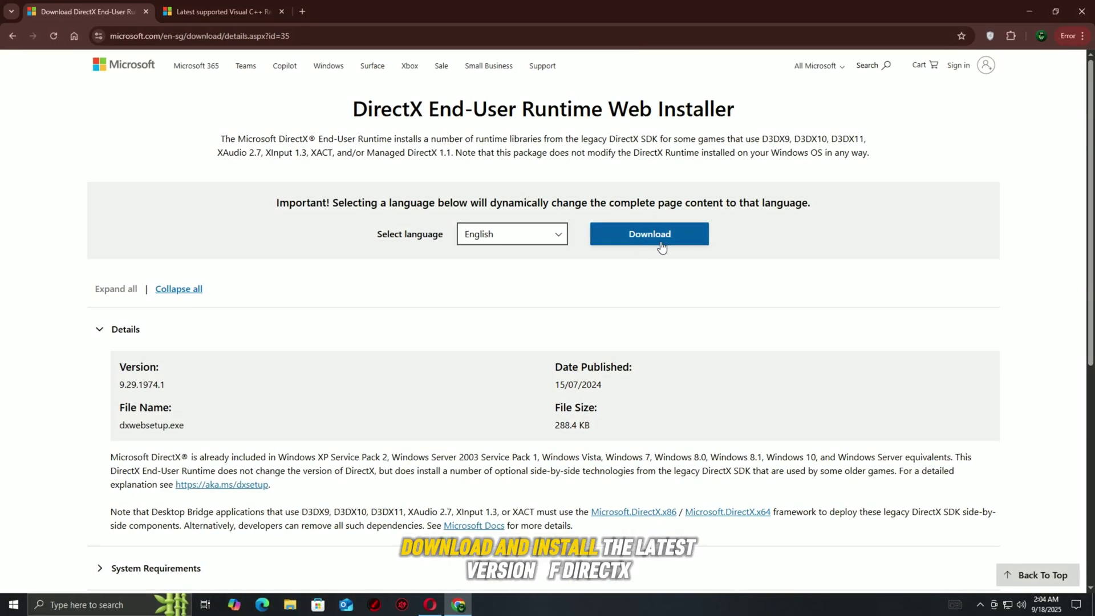
# Step: Download the DirectX End-User Runtime, review the Visual C++ Redistributable download table, and close Chrome
pyautogui.click(640, 242)
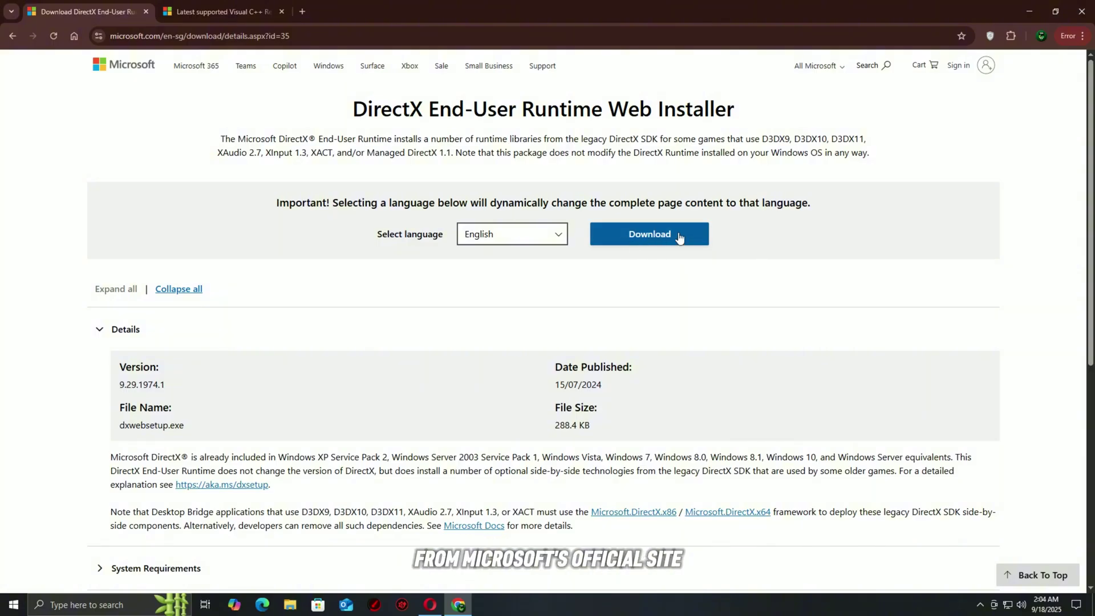
pyautogui.click(222, 12)
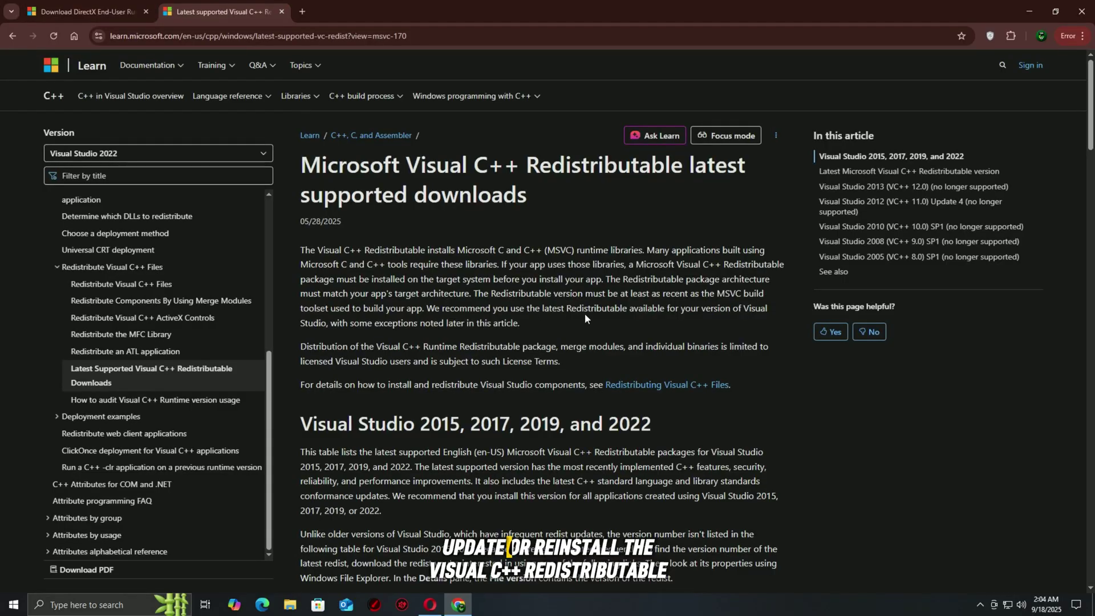
pyautogui.scroll(-8, 457, 313)
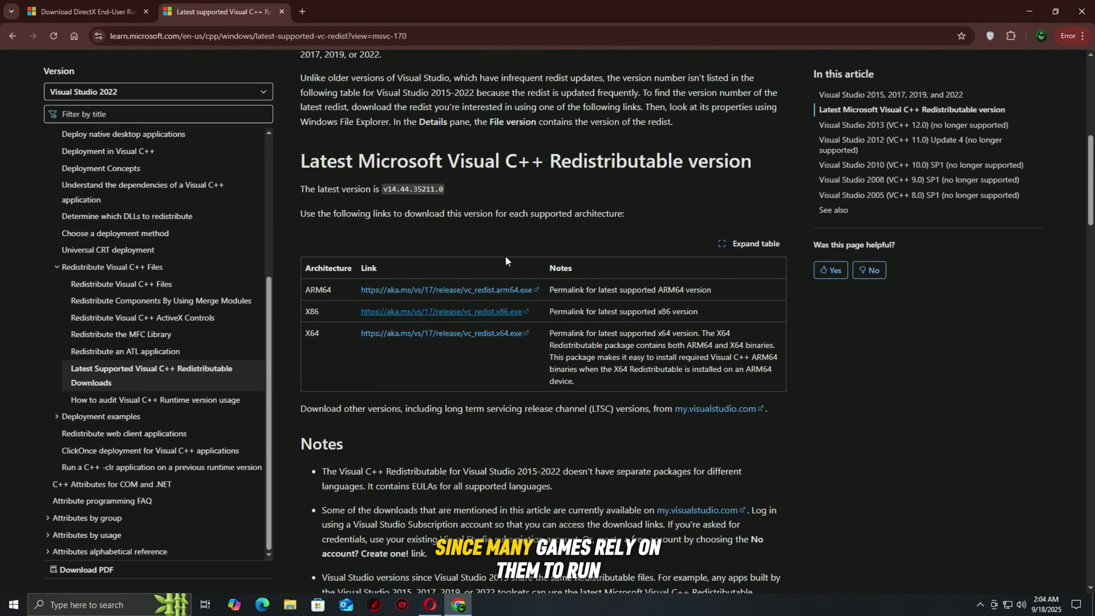
pyautogui.click(1091, 5)
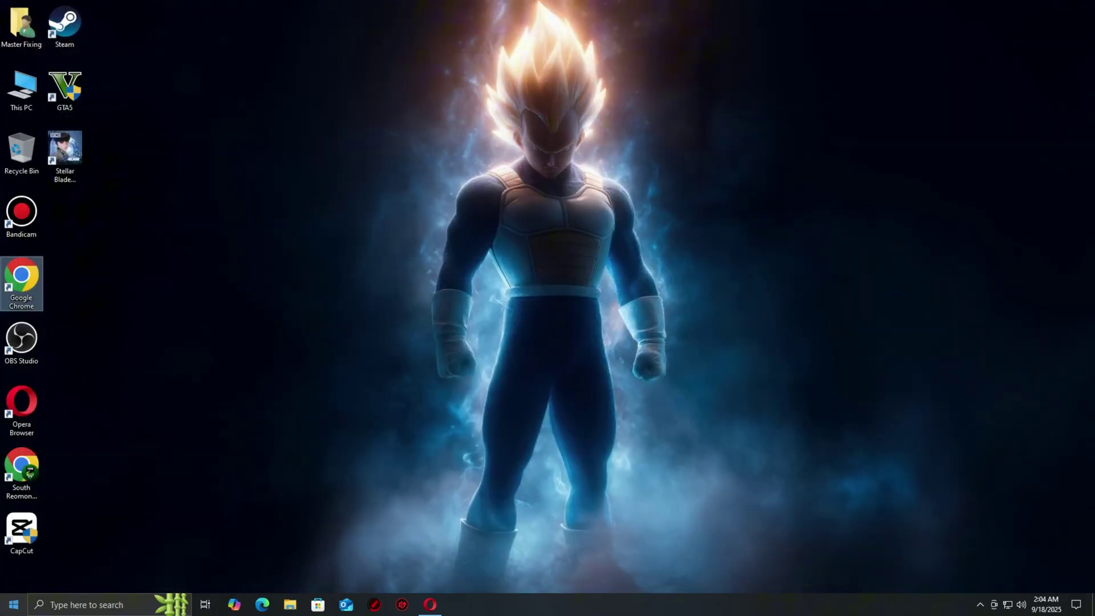
# Step: Reboot the PC via Start > Power > Restart
pyautogui.click(5, 597)
pyautogui.click(14, 580)
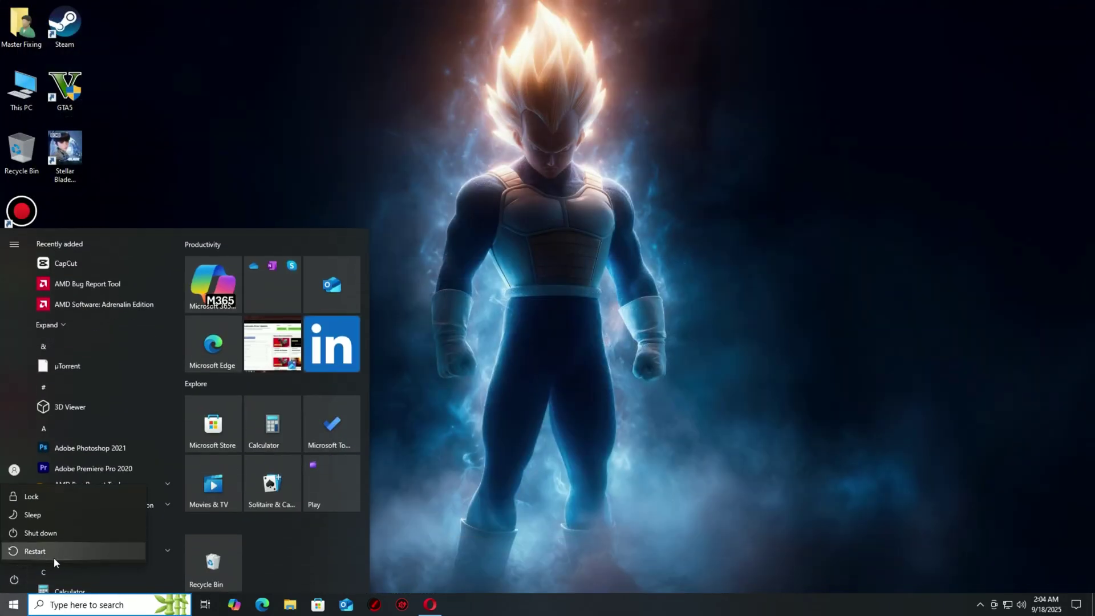
pyautogui.click(33, 551)
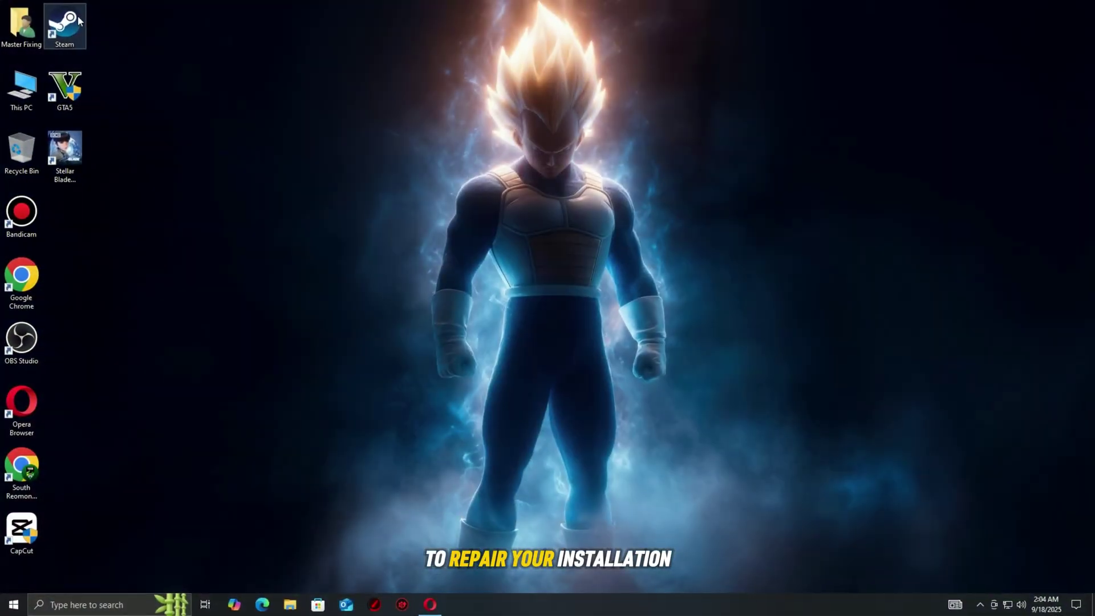
# Step: Launch Steam and open the Installed Files page of Stellar Blade Demo's properties
pyautogui.click(248, 50)
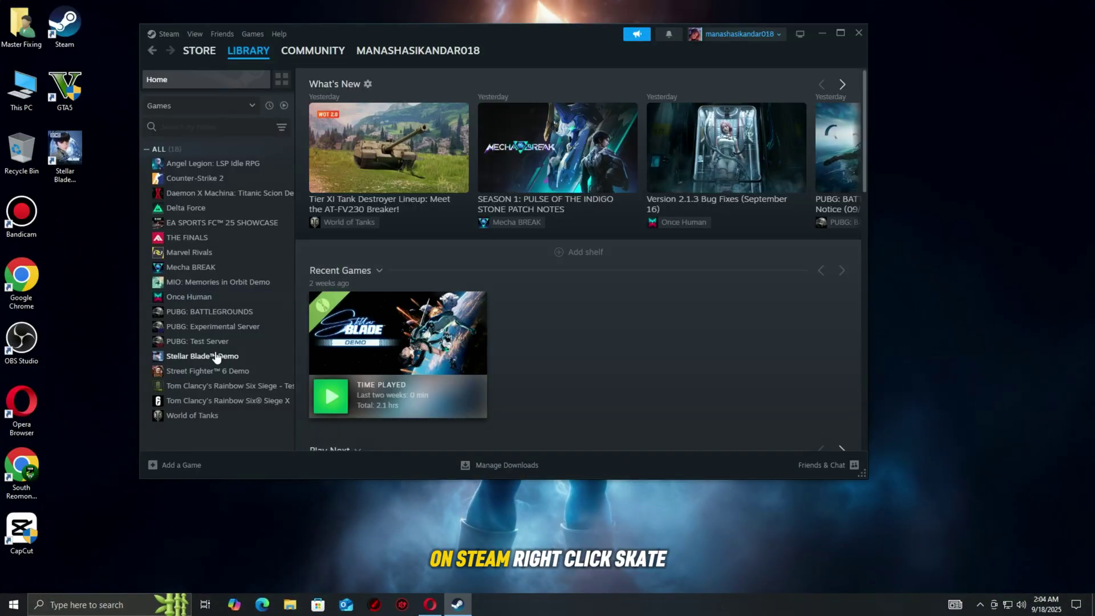
pyautogui.rightClick(210, 360)
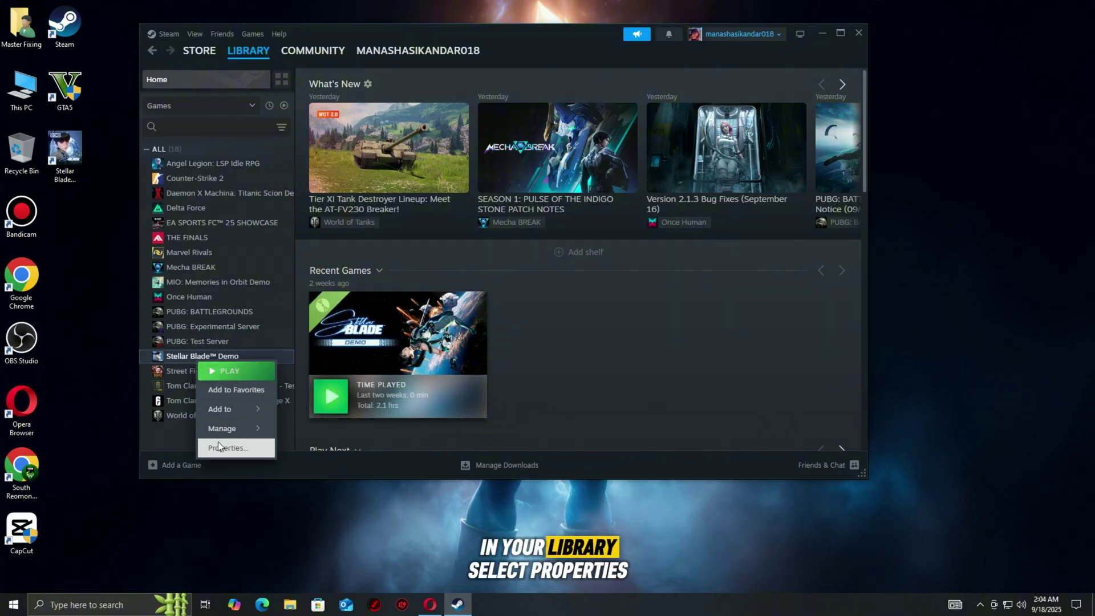
pyautogui.click(220, 445)
pyautogui.click(311, 193)
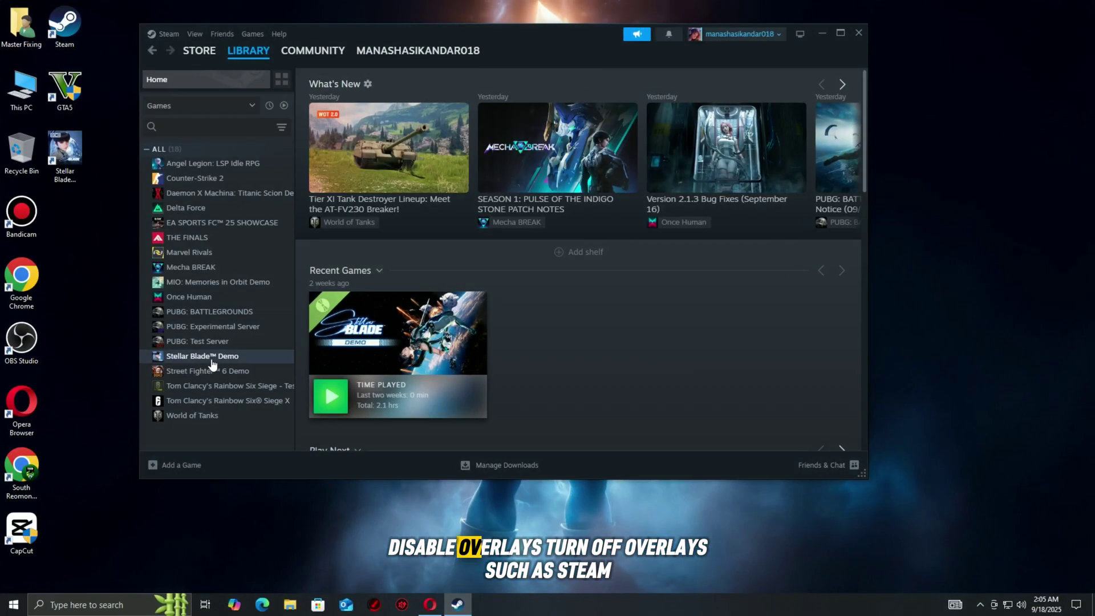
# Step: Switch off 'Enable the Steam Overlay while in-game' in Stellar Blade Demo's General properties
pyautogui.rightClick(212, 357)
pyautogui.click(232, 444)
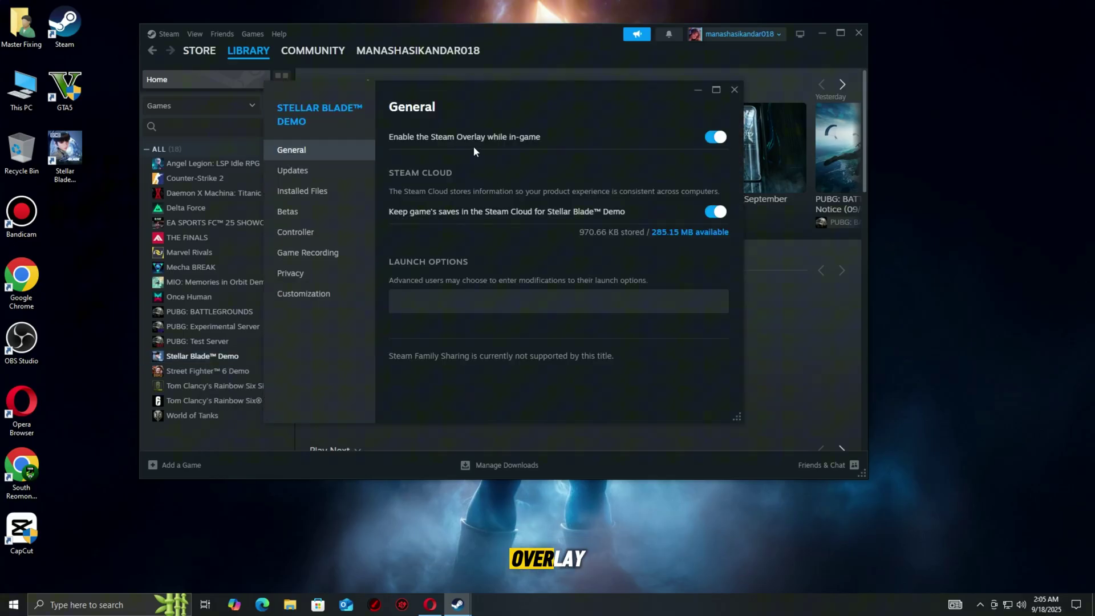
pyautogui.click(716, 138)
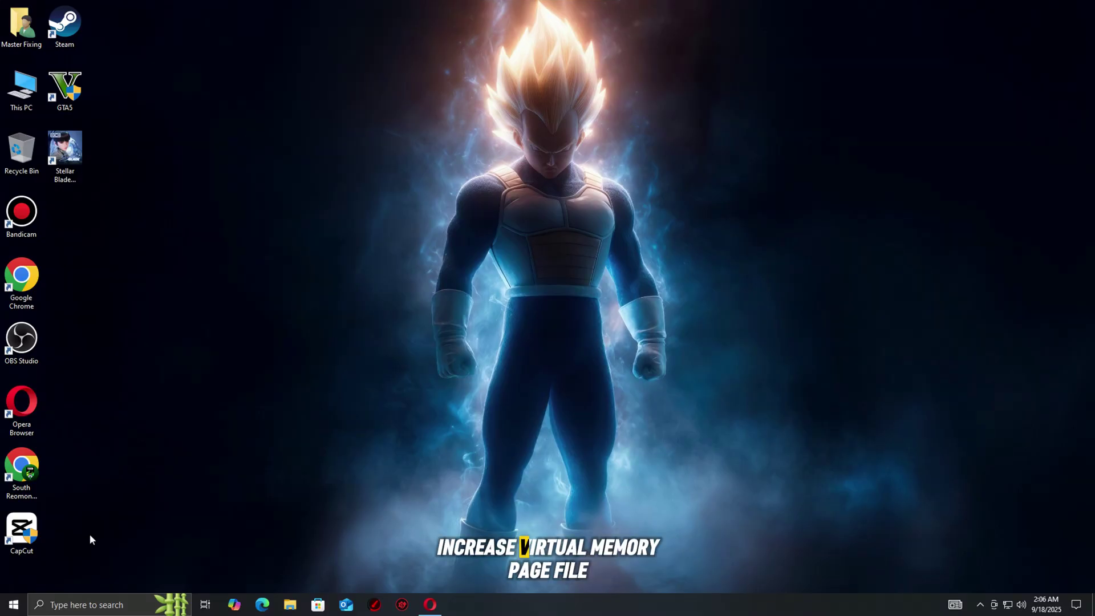
# Step: Via sysdm.cpl, give drive C a custom paging file of 8192 MB initial, 16384 MB maximum
pyautogui.press('super+r')
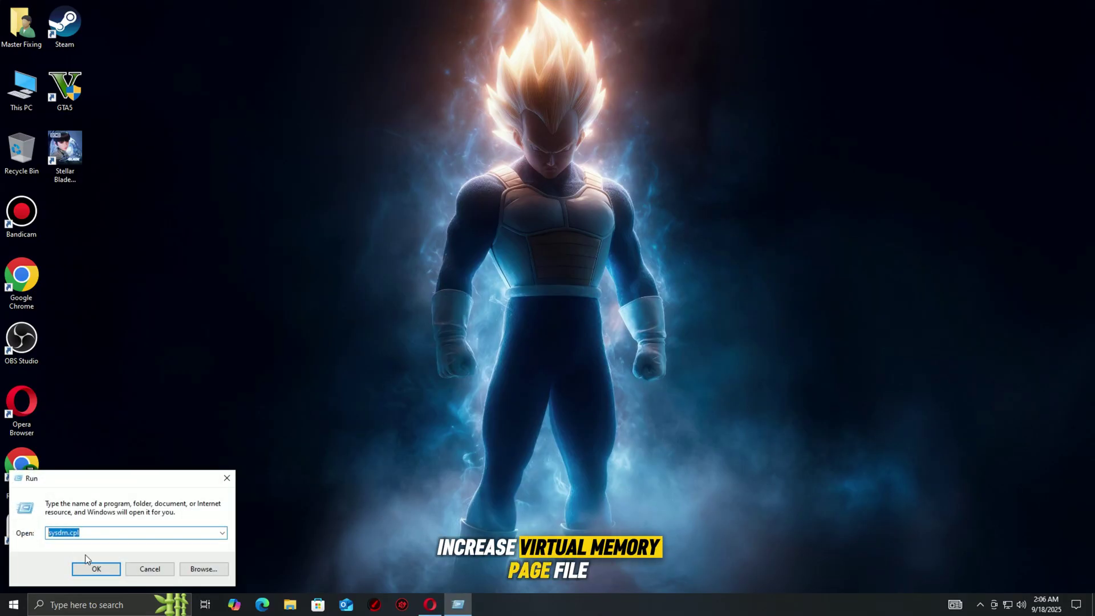
pyautogui.click(91, 570)
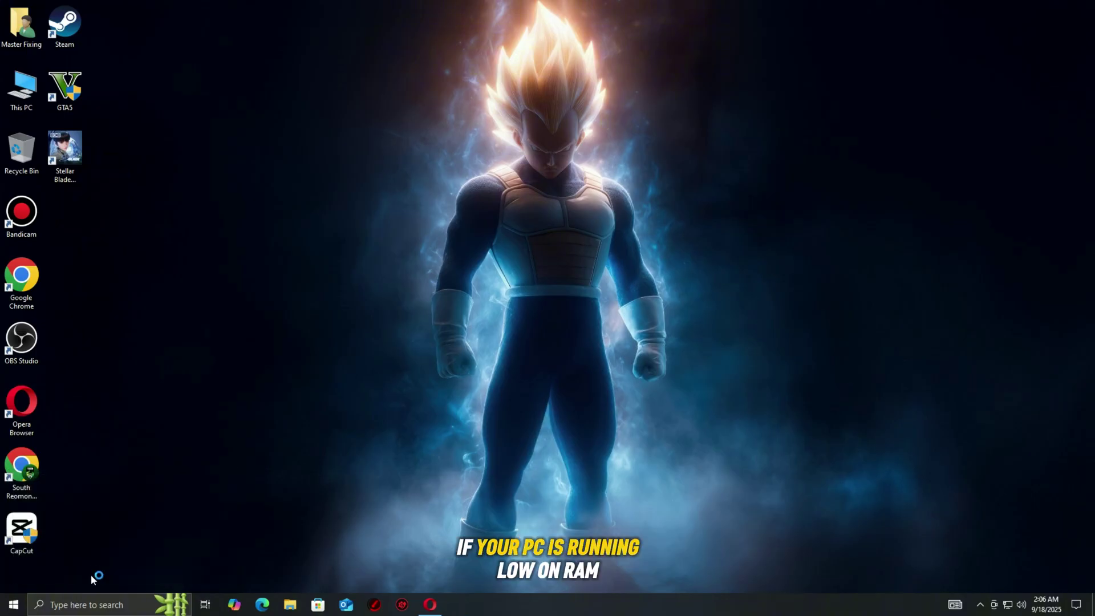
pyautogui.click(183, 102)
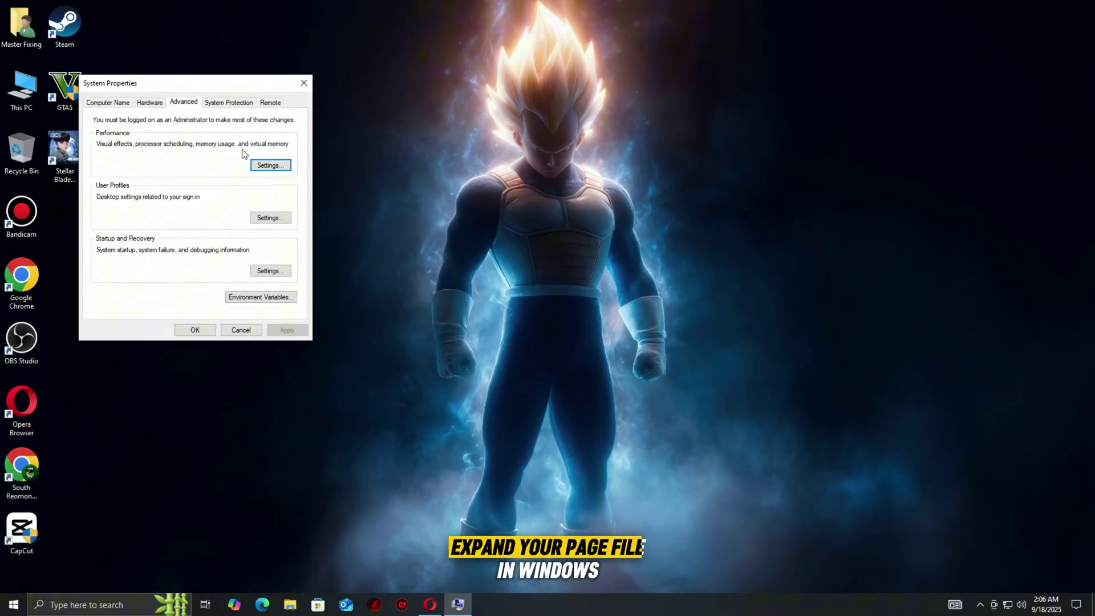
pyautogui.click(263, 167)
pyautogui.click(163, 145)
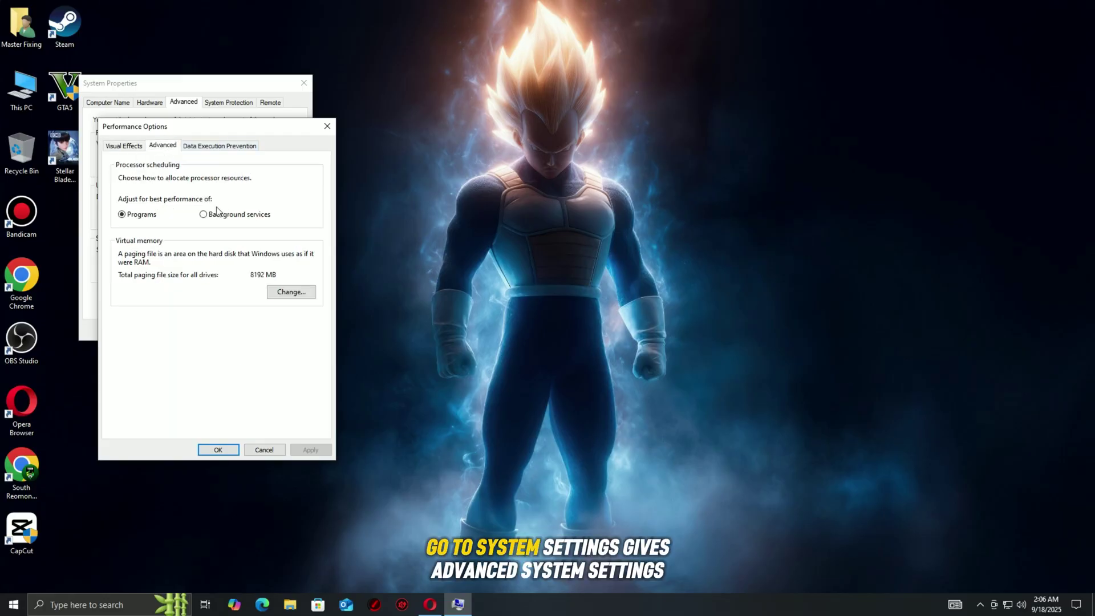
pyautogui.click(284, 292)
pyautogui.click(125, 178)
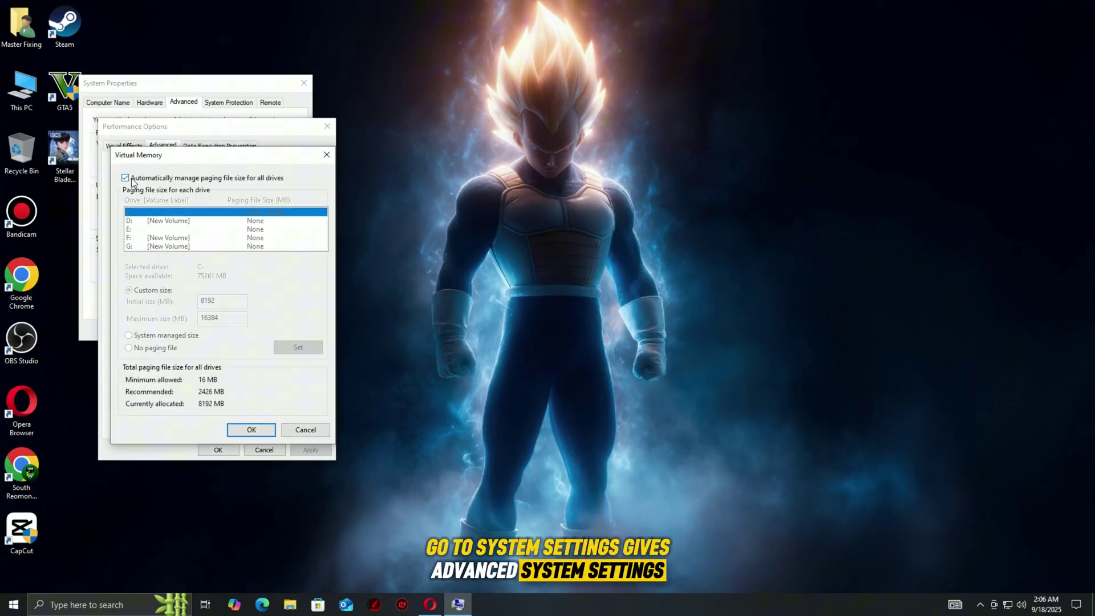
pyautogui.doubleClick(226, 318)
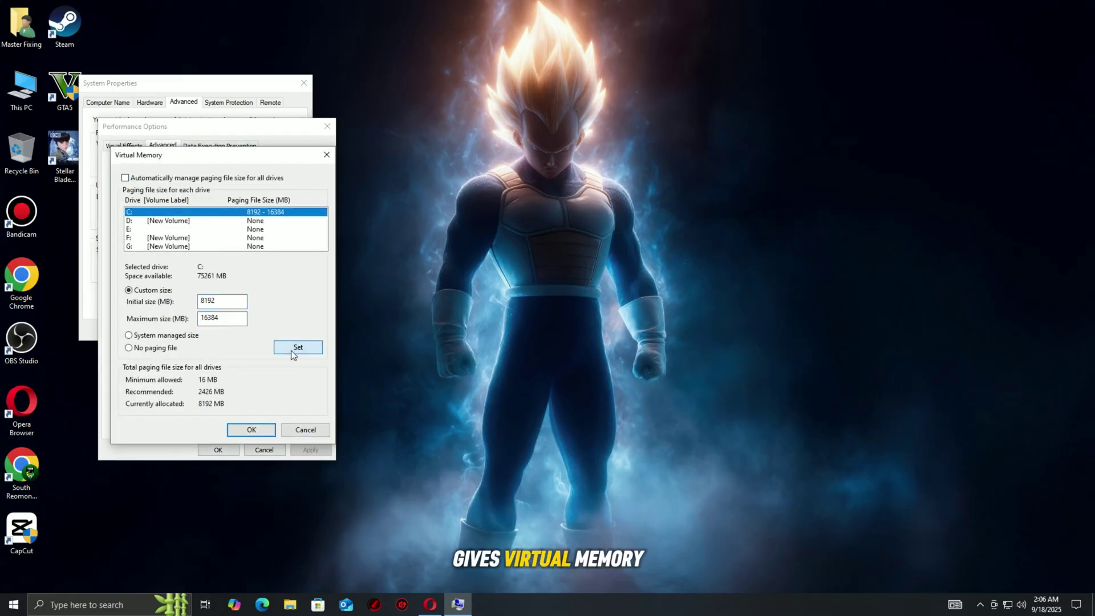
pyautogui.click(252, 429)
pyautogui.click(218, 449)
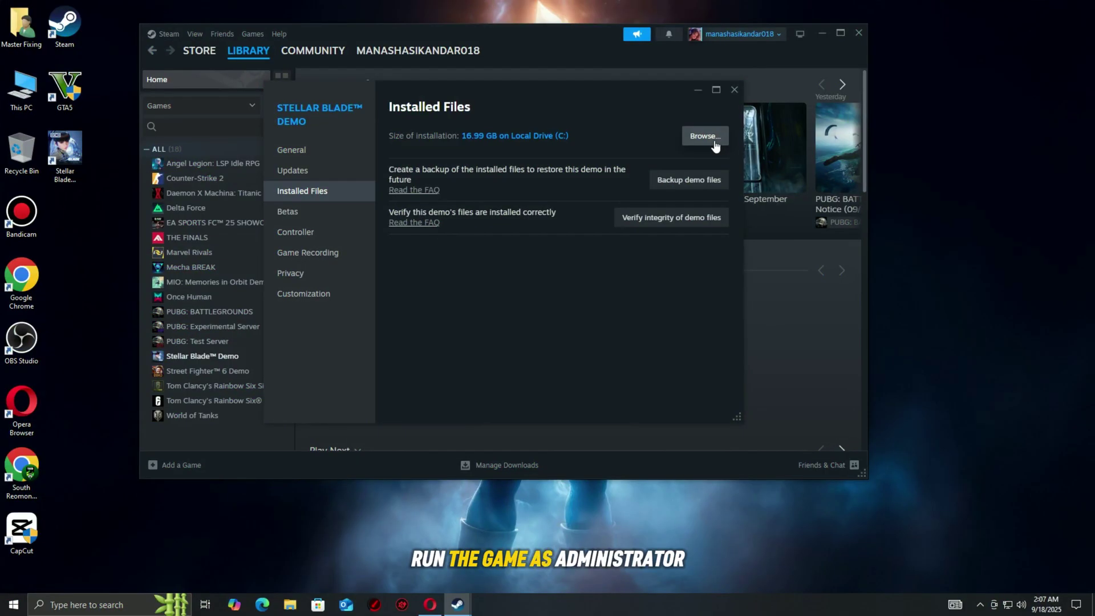
# Step: Tick 'Run this program as an administrator' on SB.exe's Compatibility tab in the StellarBladeDemo folder
pyautogui.click(704, 136)
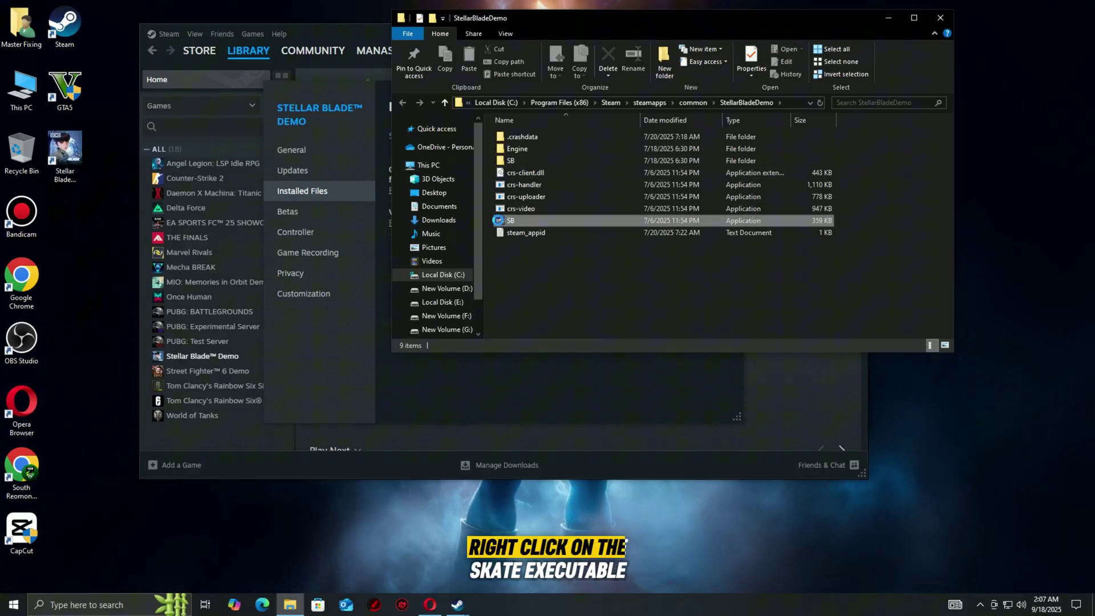
pyautogui.rightClick(508, 220)
pyautogui.click(518, 489)
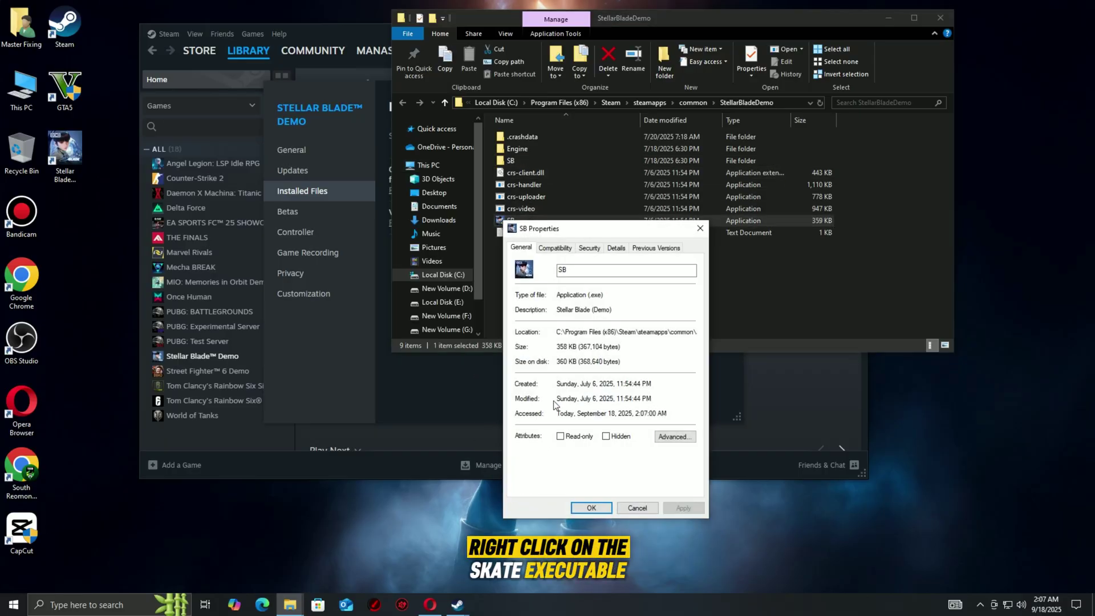
pyautogui.click(553, 248)
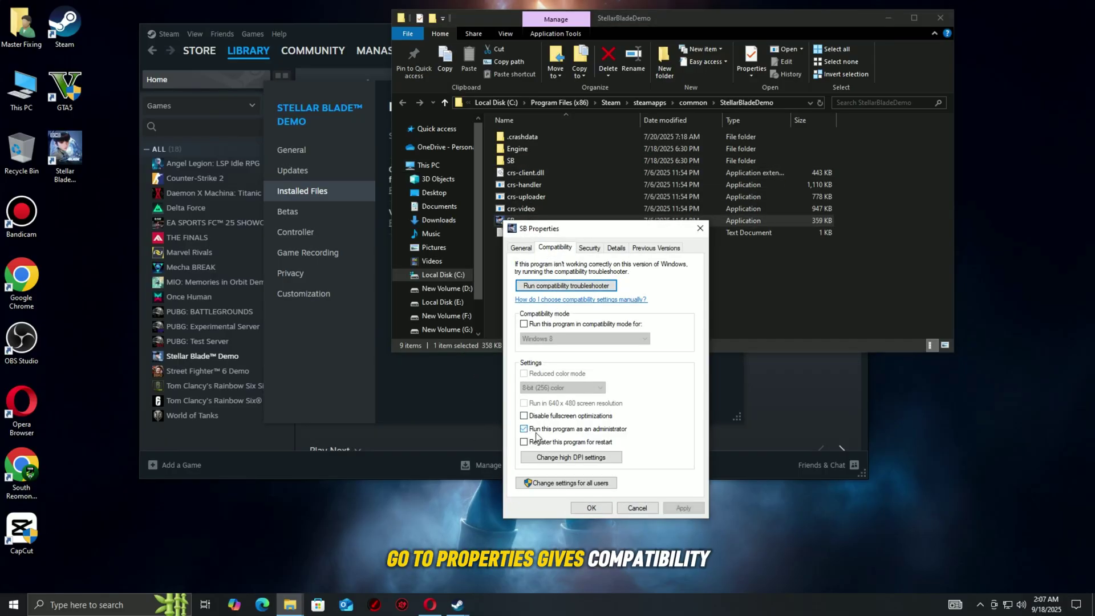
pyautogui.click(591, 508)
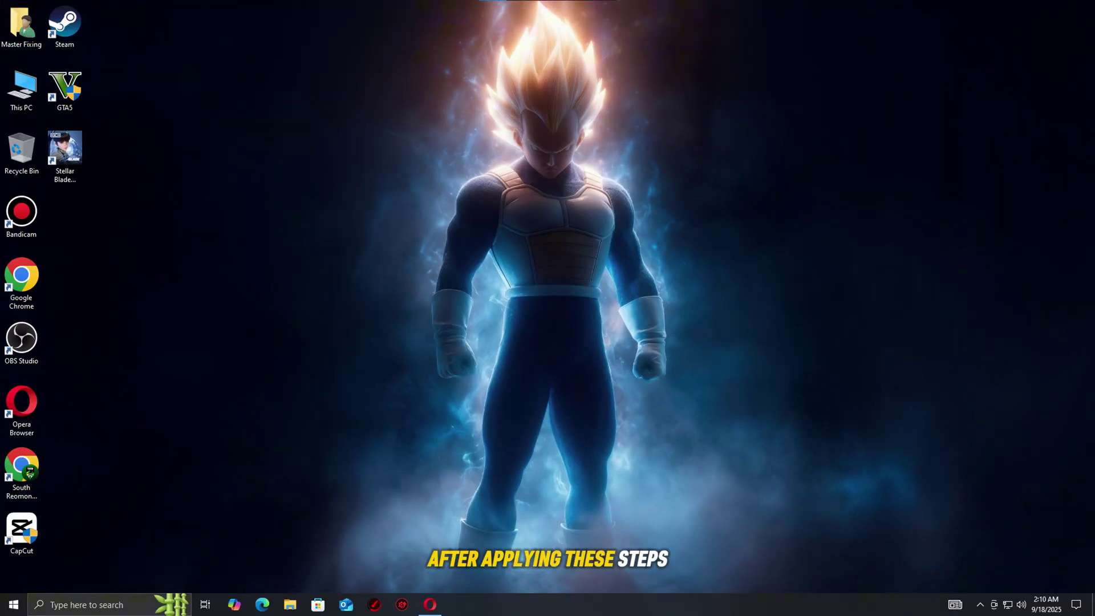
# Step: Reboot the PC once more via Start > Power > Restart
pyautogui.click(2, 605)
pyautogui.click(13, 579)
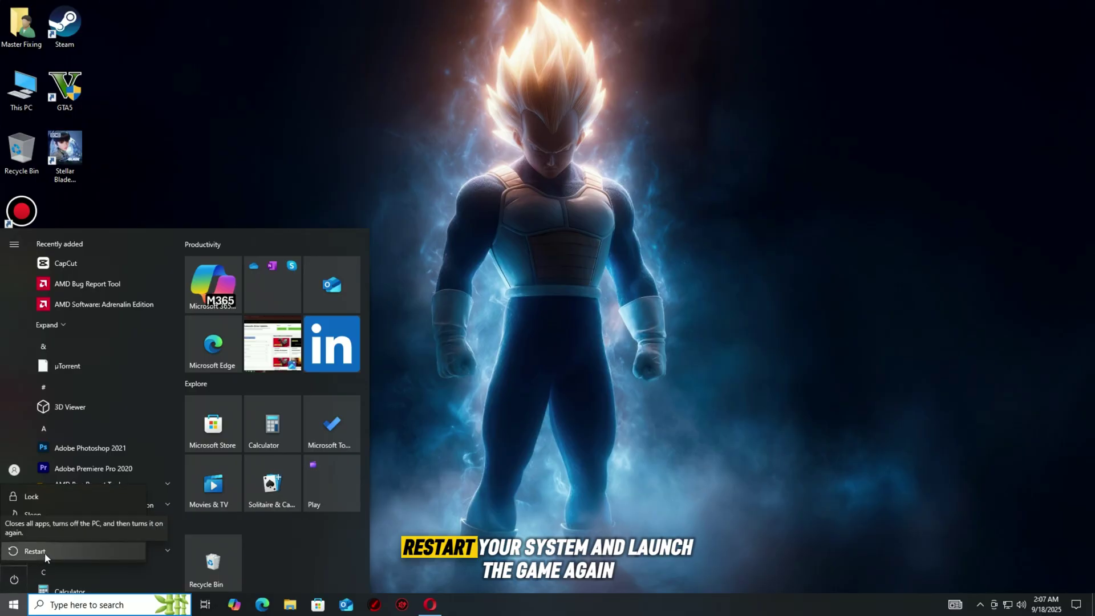
pyautogui.click(50, 552)
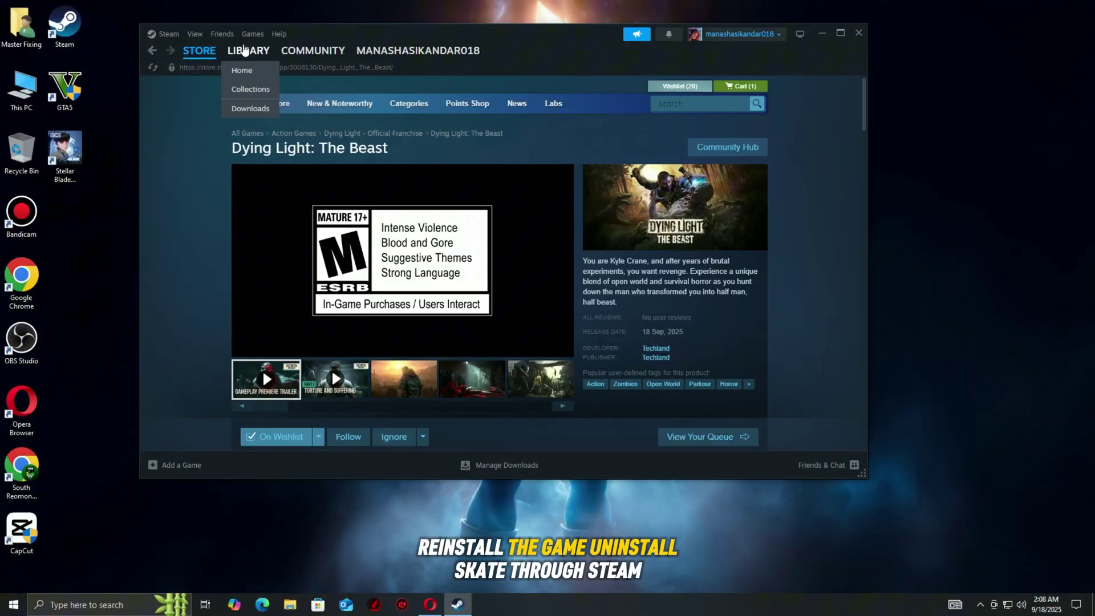
# Step: In the Steam Library, bring up the Manage options for Stellar Blade
pyautogui.click(243, 51)
pyautogui.rightClick(223, 357)
pyautogui.moveTo(243, 424)
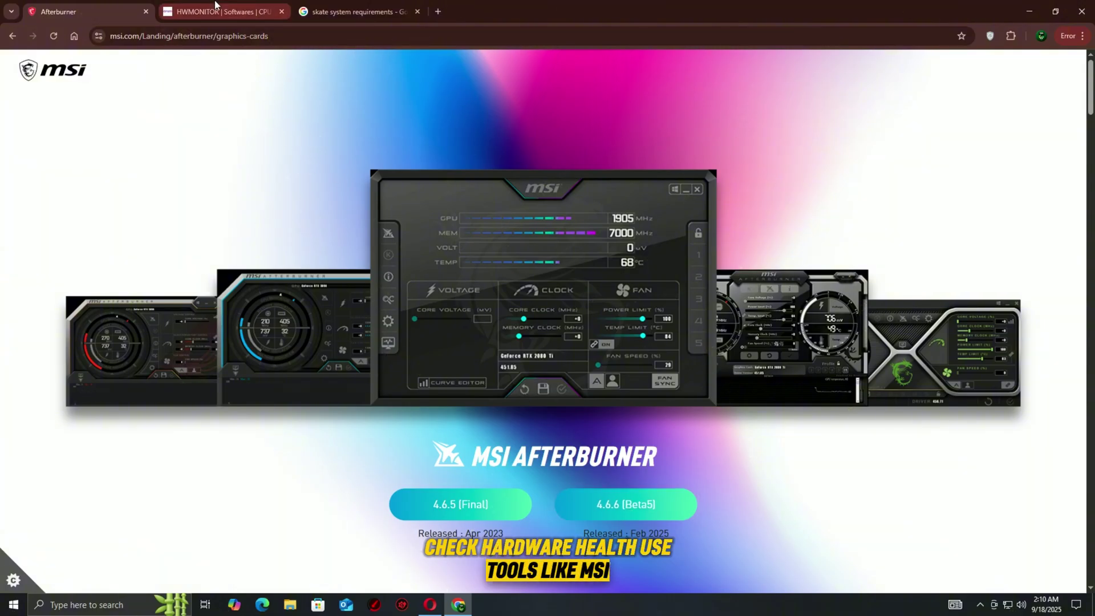
# Step: Switch to the HWMonitor tab in Chrome
pyautogui.click(215, 6)
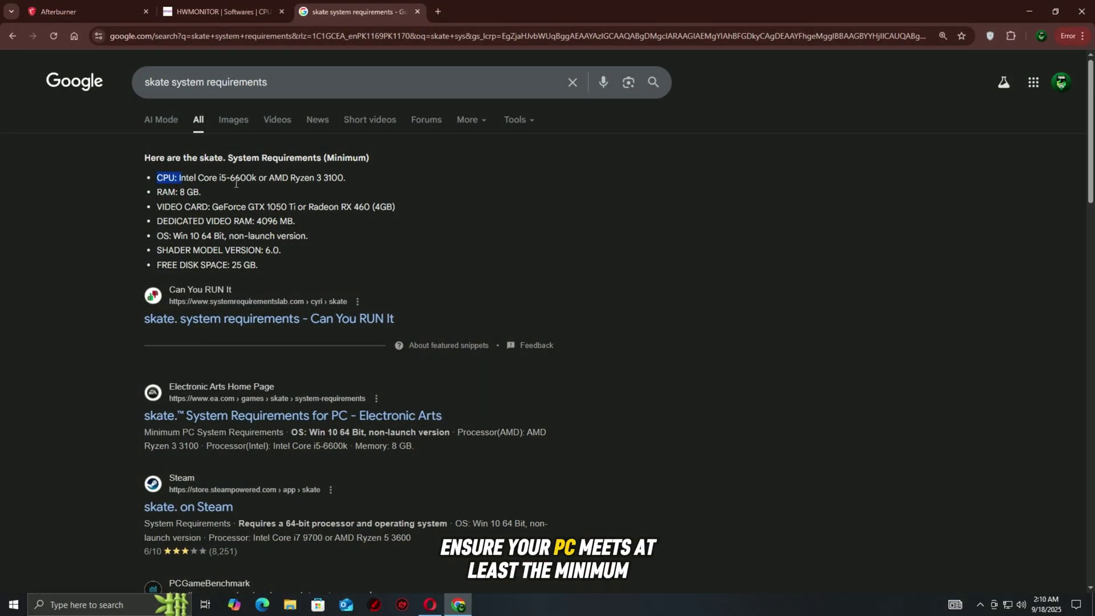
# Step: Highlight skate's minimum requirements from 'CPU:' through 'FREE DISK SPACE: 25 GB.'
pyautogui.moveTo(263, 182); pyautogui.dragTo(439, 268)
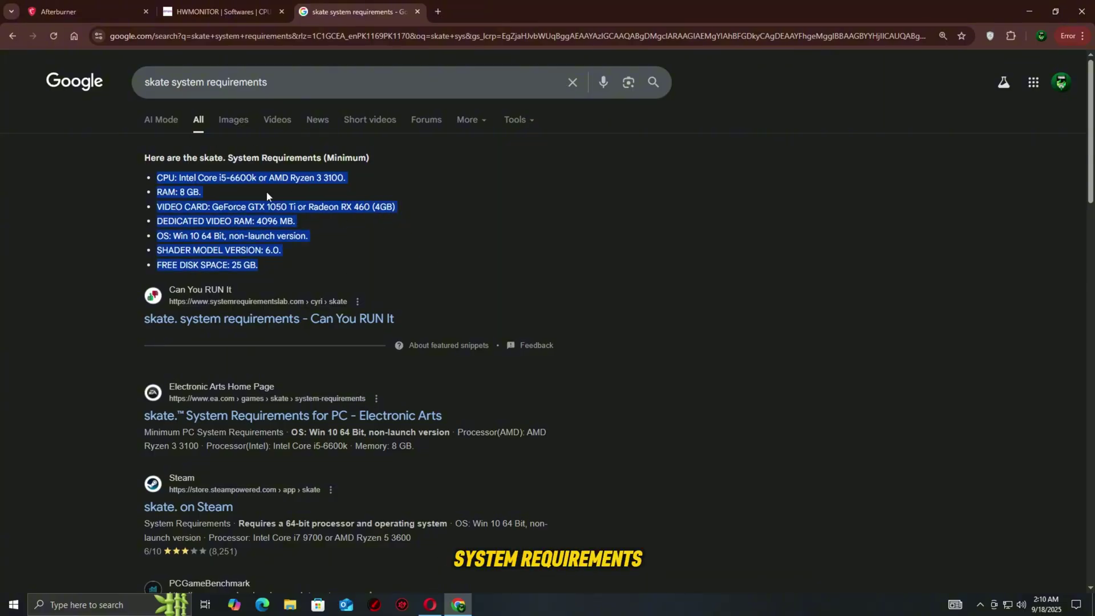